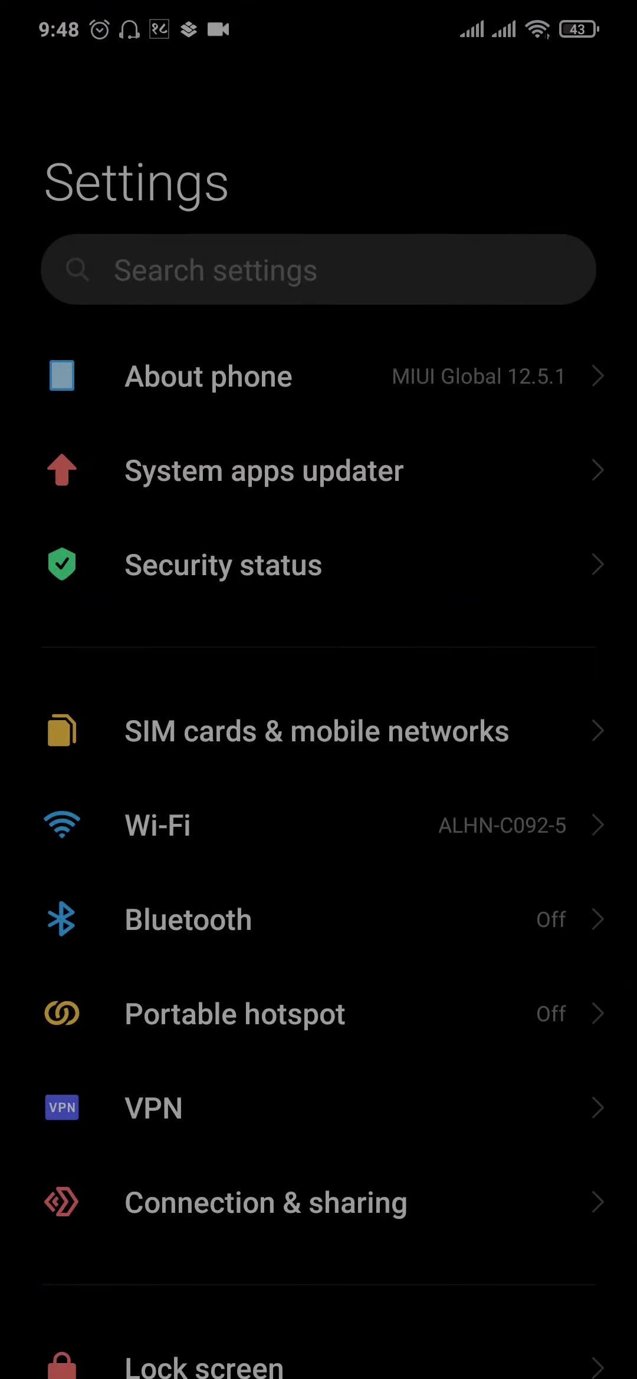
Step: Search settings for 'ringtone' and open the Ringtone card under Sound & vibration
click(411, 264)
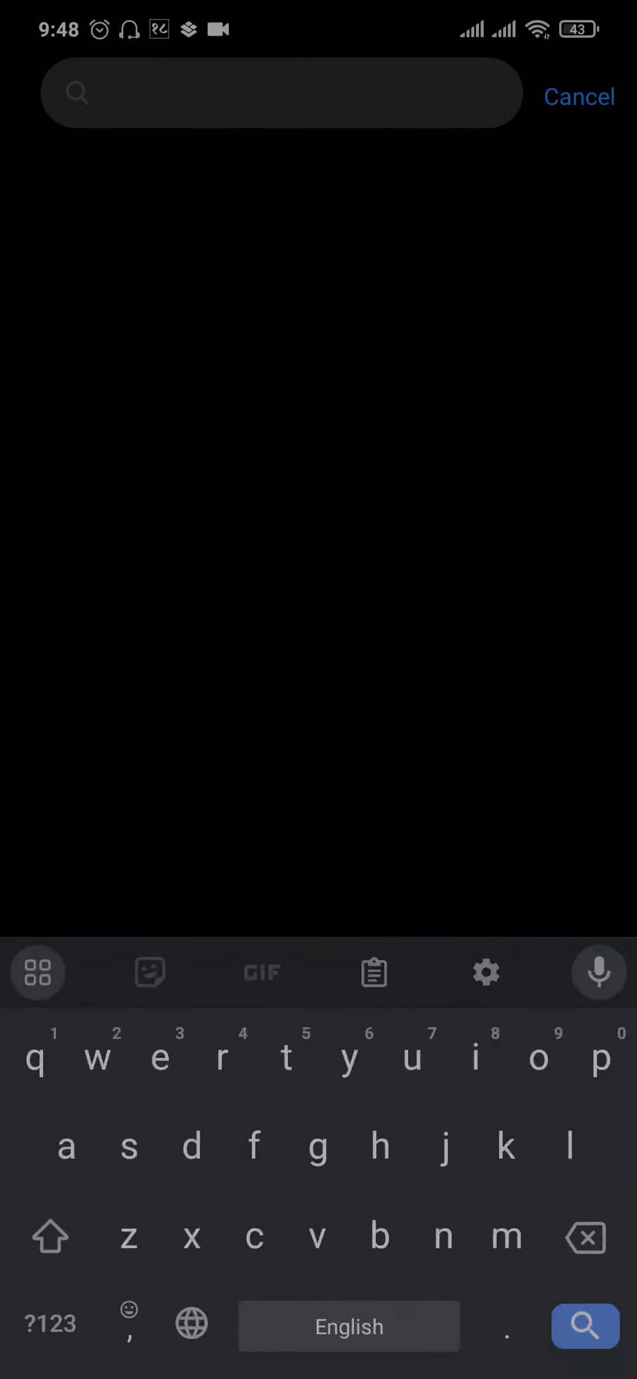
text(ring)
click(315, 973)
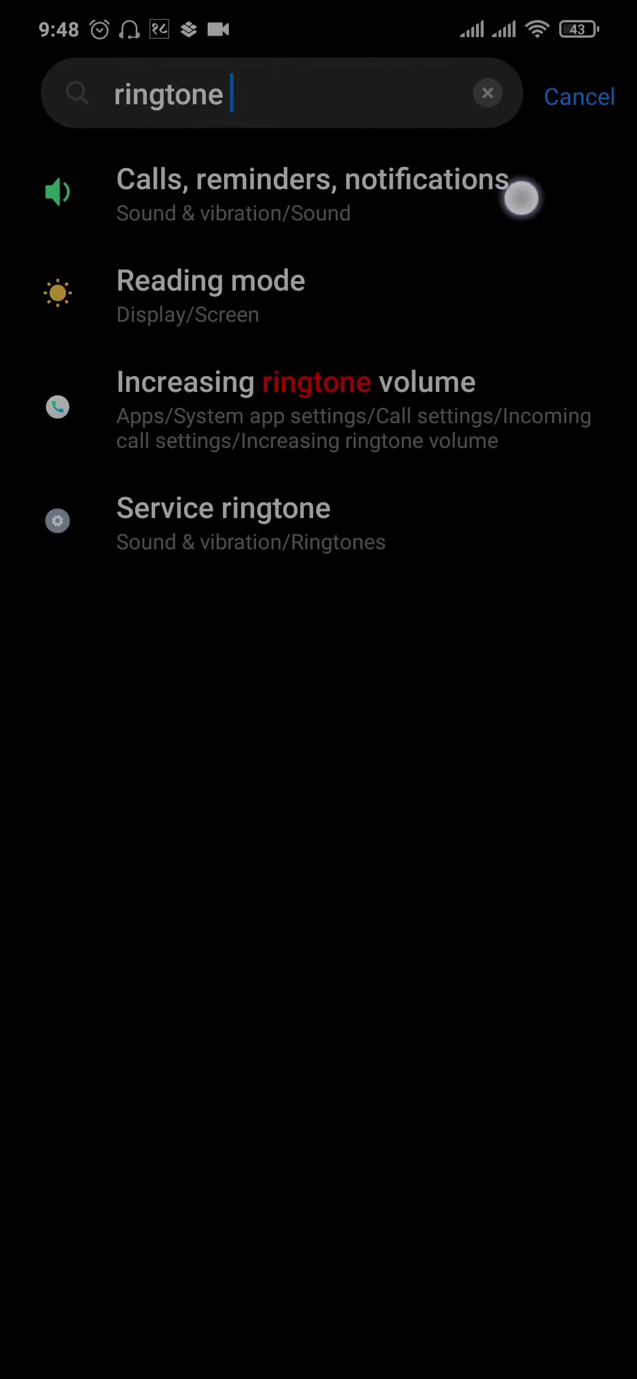
click(512, 210)
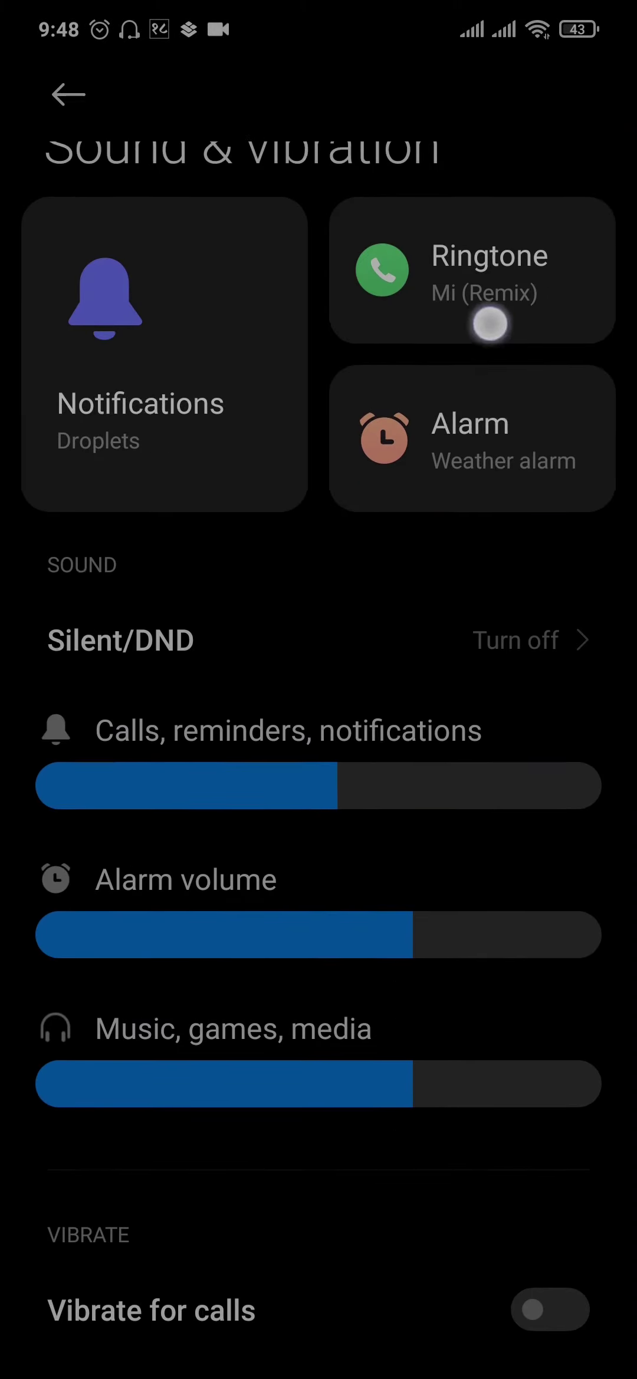
drag(491, 312, 505, 495)
click(502, 312)
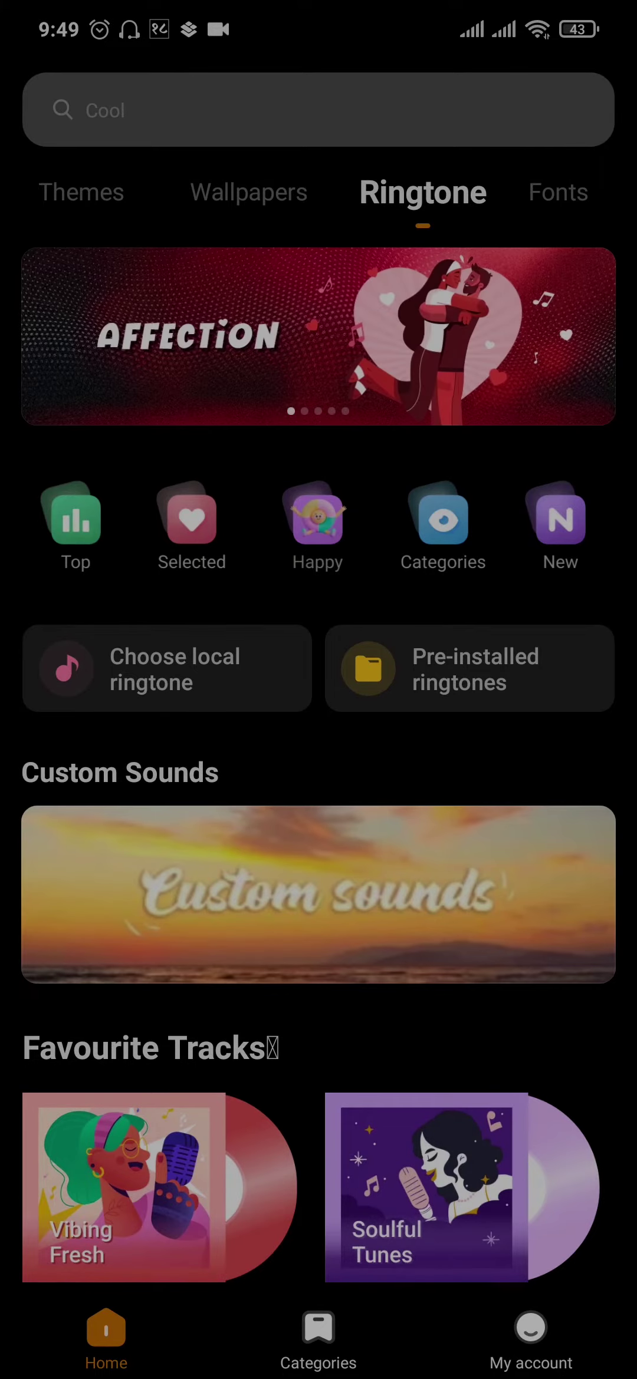
scroll(431, 797, down, 2)
scroll(431, 734, up, 2)
scroll(458, 668, down, 2)
scroll(431, 743, up, 2)
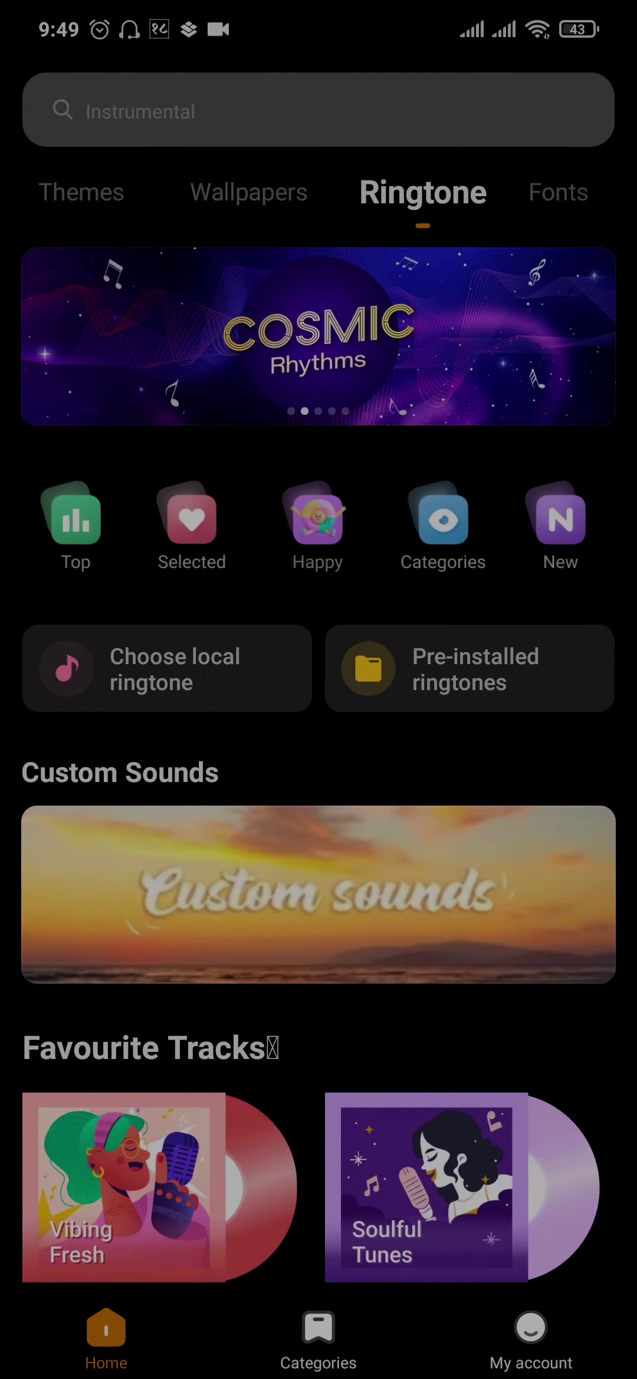
Step: View 'Choose local ringtone' and the Top Charts list, then go to the home screen
click(167, 669)
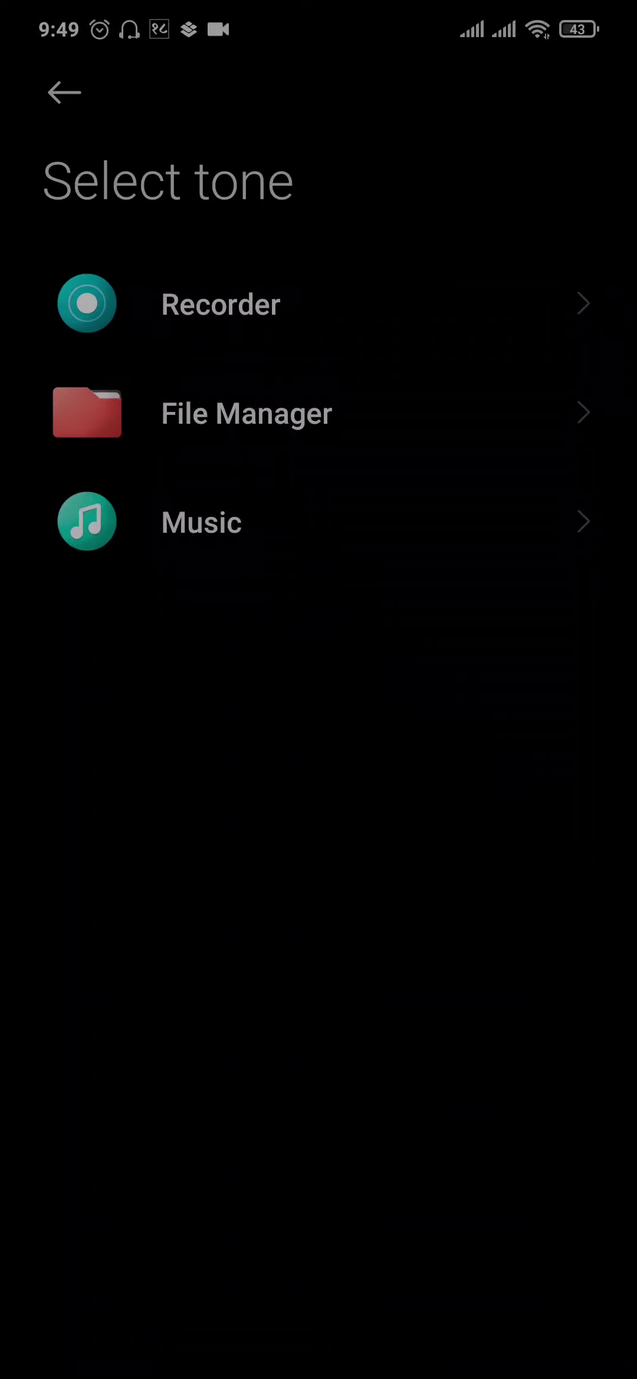
drag(621, 1000, 472, 1061)
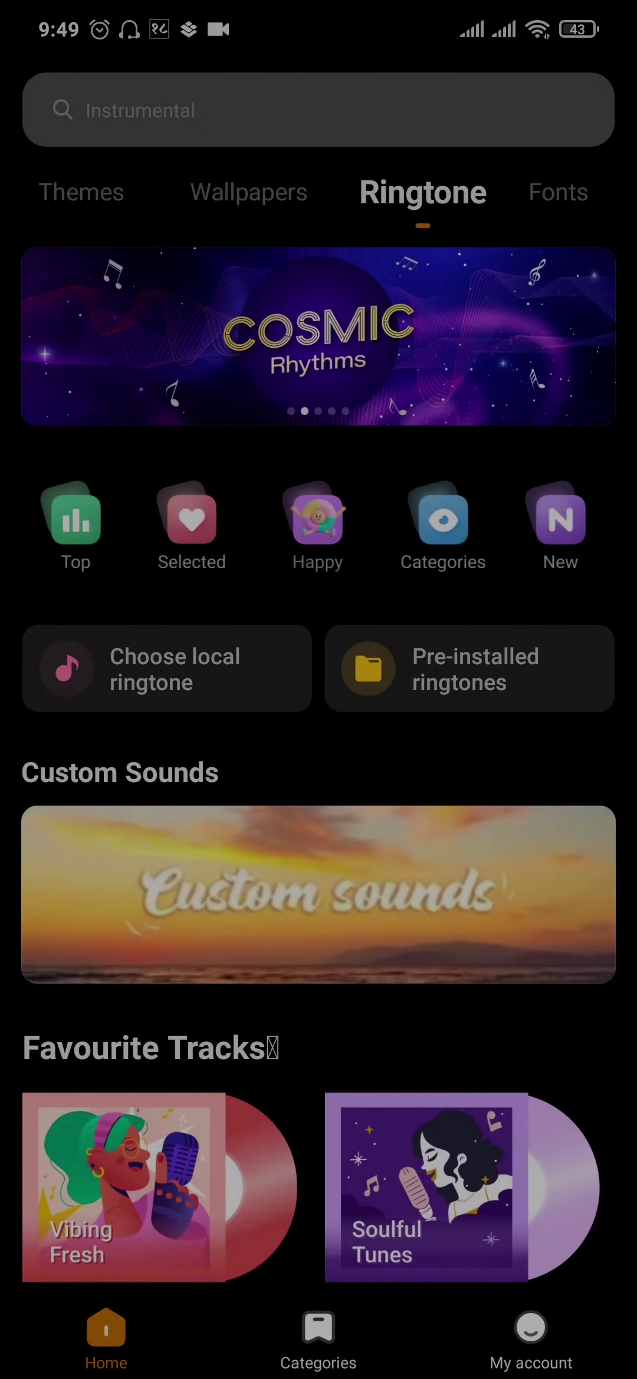
click(76, 519)
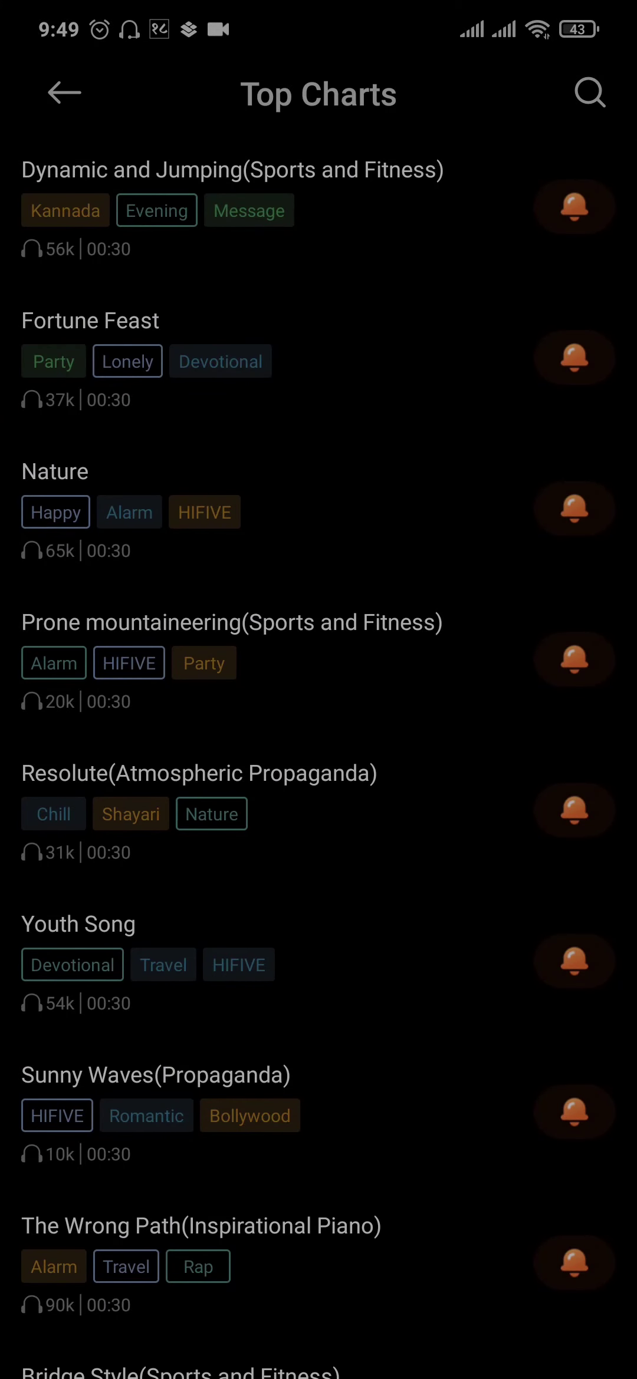
drag(5, 880, 195, 881)
key(Home)
Step: Swipe up on the home screen to show the alphabetical app drawer
drag(318, 970, 319, 431)
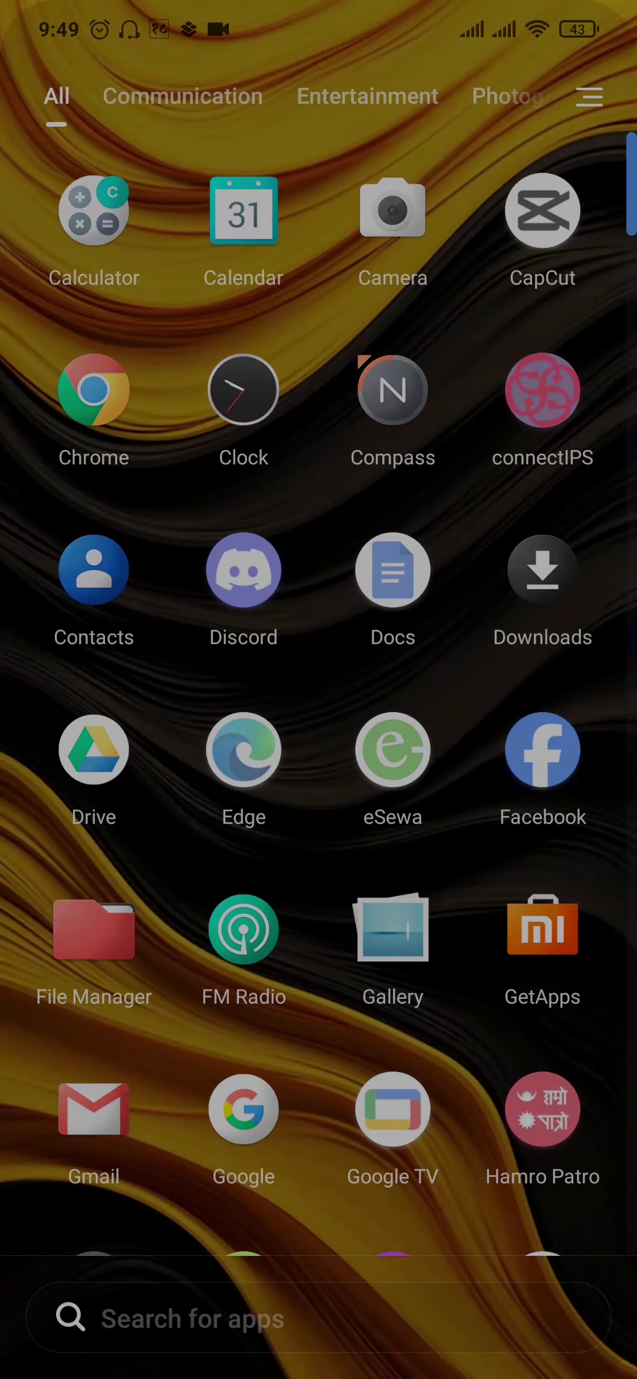